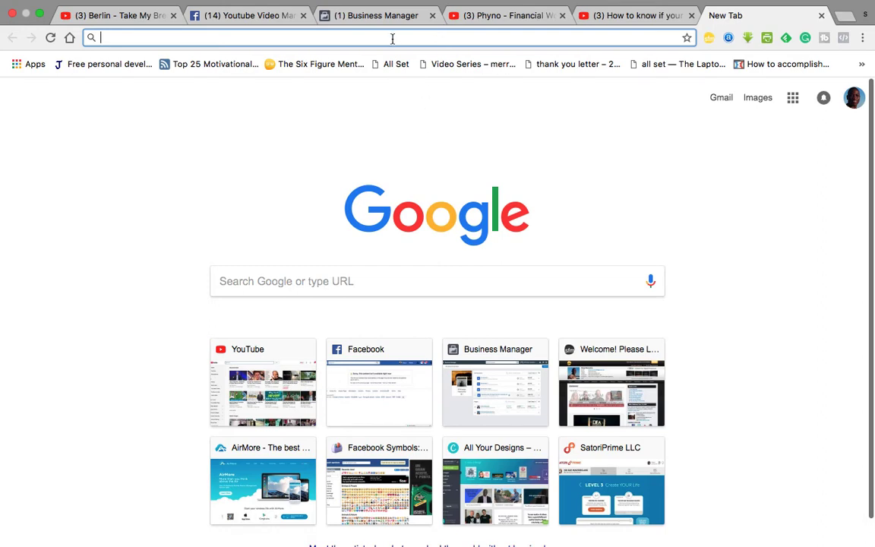
text(H)
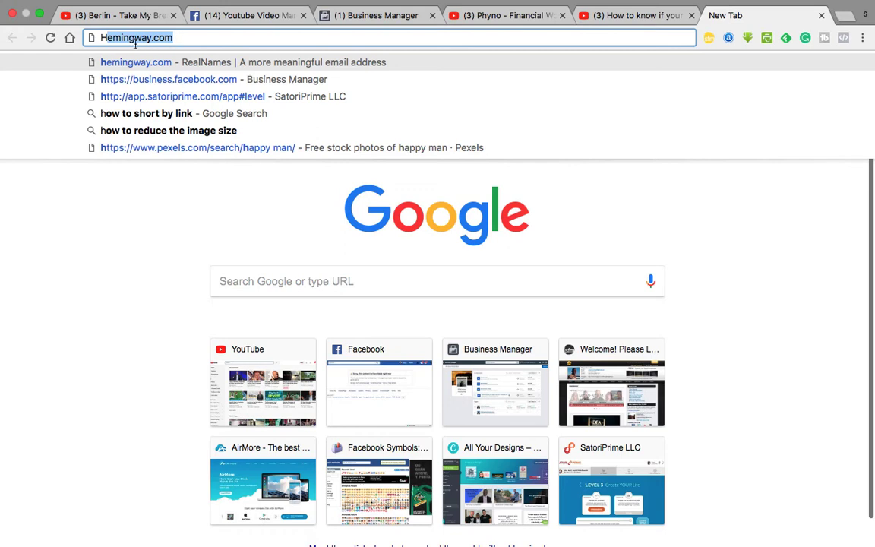
key(Right)
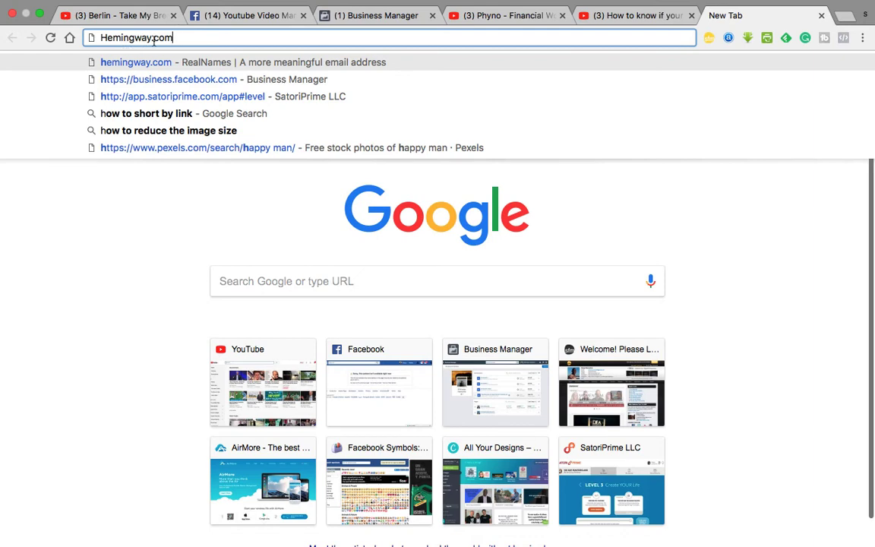
key(BackSpace)
key(BackSpace)
key(BackSpace)
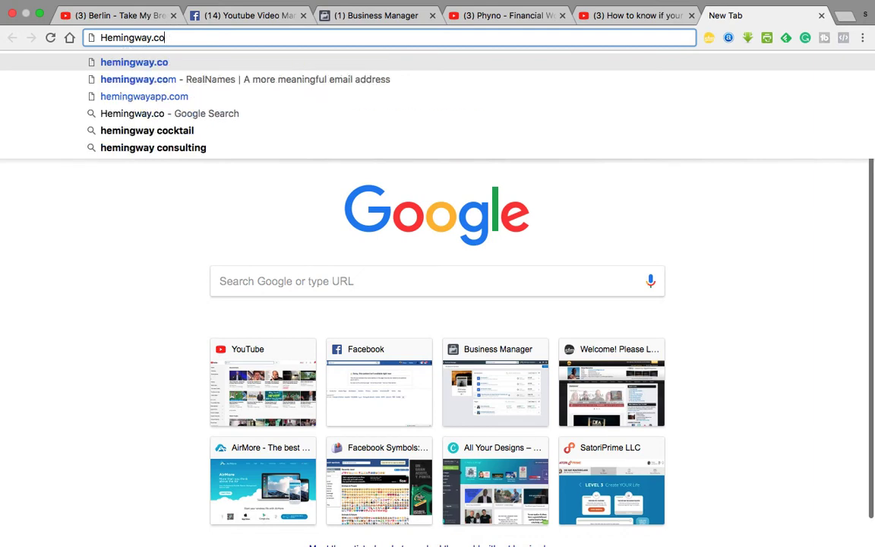
key(BackSpace)
text(EDI)
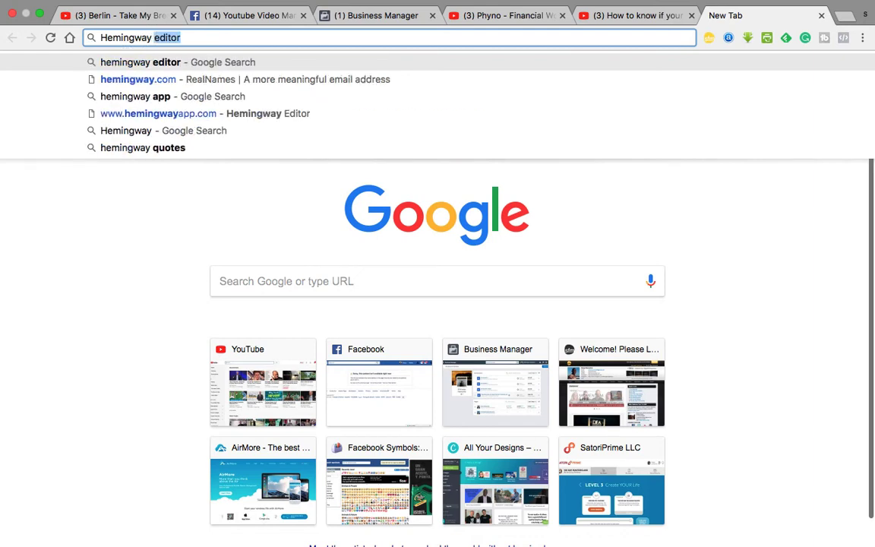
text(O)
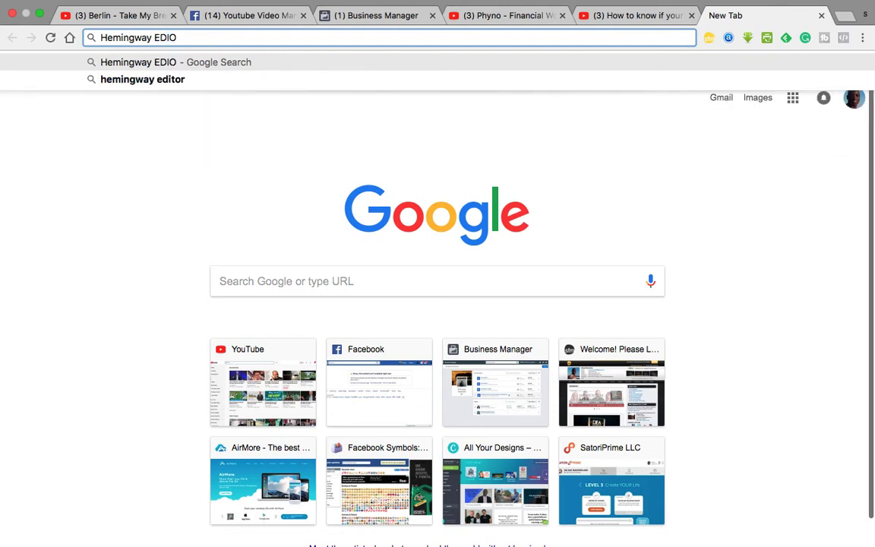
key(BackSpace)
key(BackSpace)
key(BackSpace)
key(BackSpace)
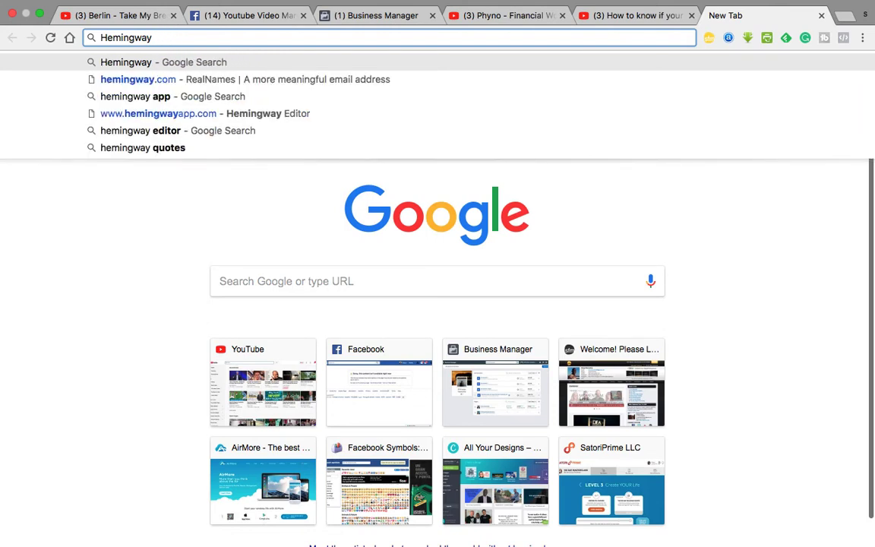
text(edot)
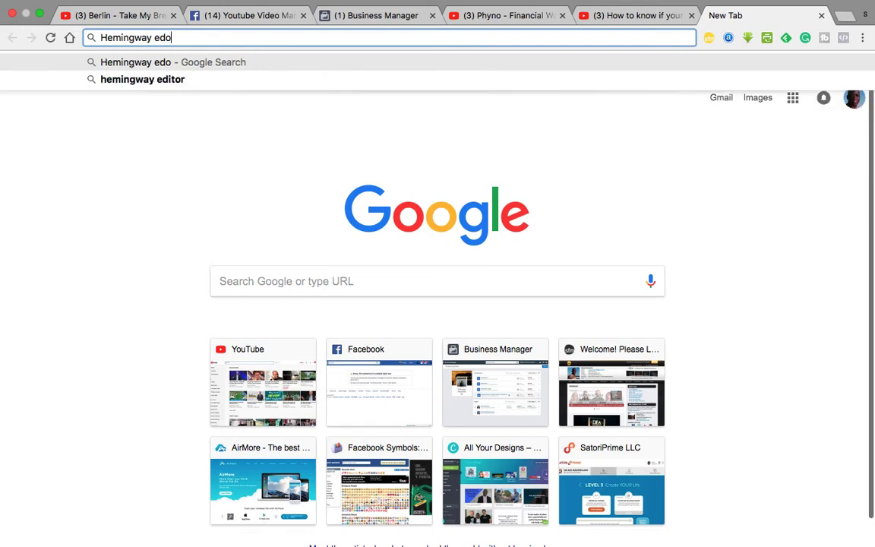
key(BackSpace)
key(BackSpace)
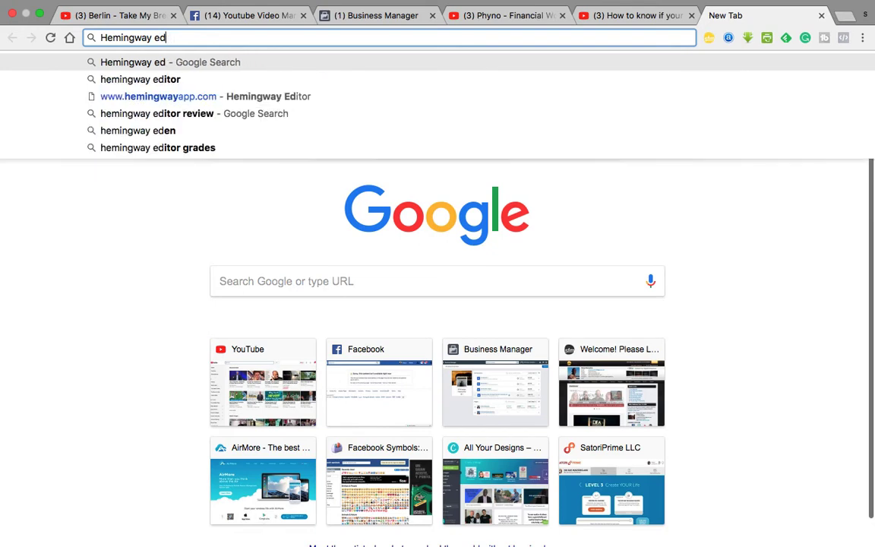
text(itor)
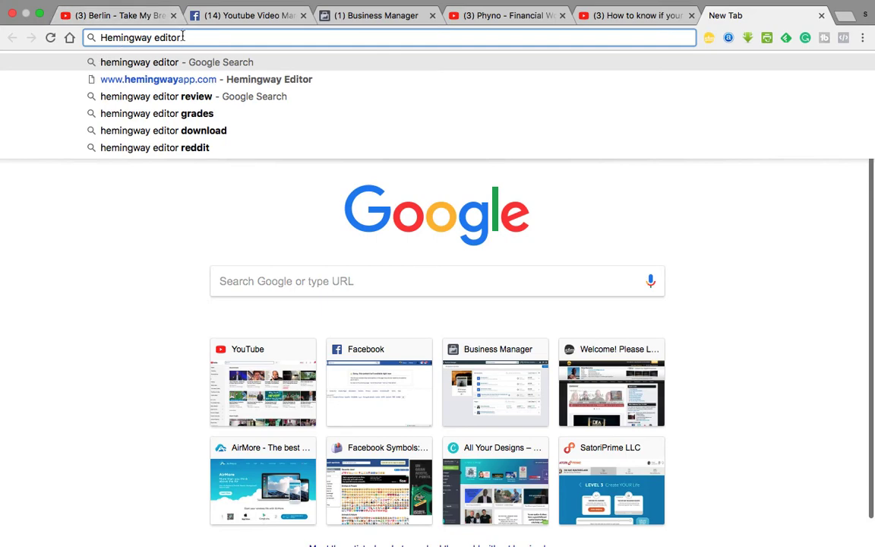
key(Return)
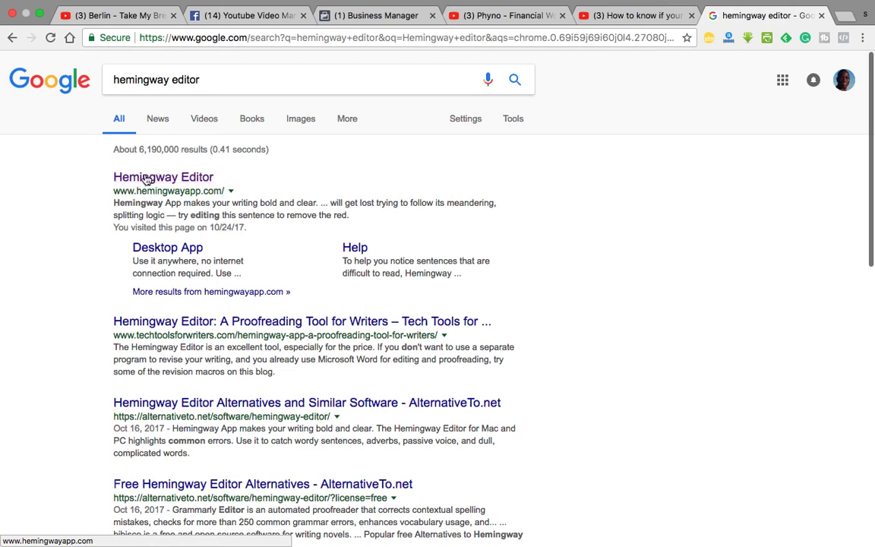
click(186, 178)
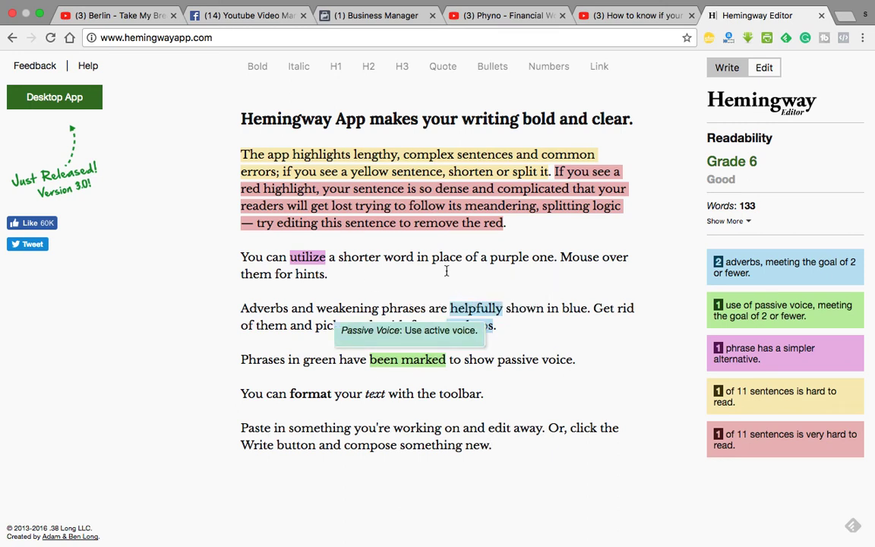
- Examine the colour-highlighted sample text, marking all the paragraphs below the heading and clearing the selection
mouse_move(461, 335)
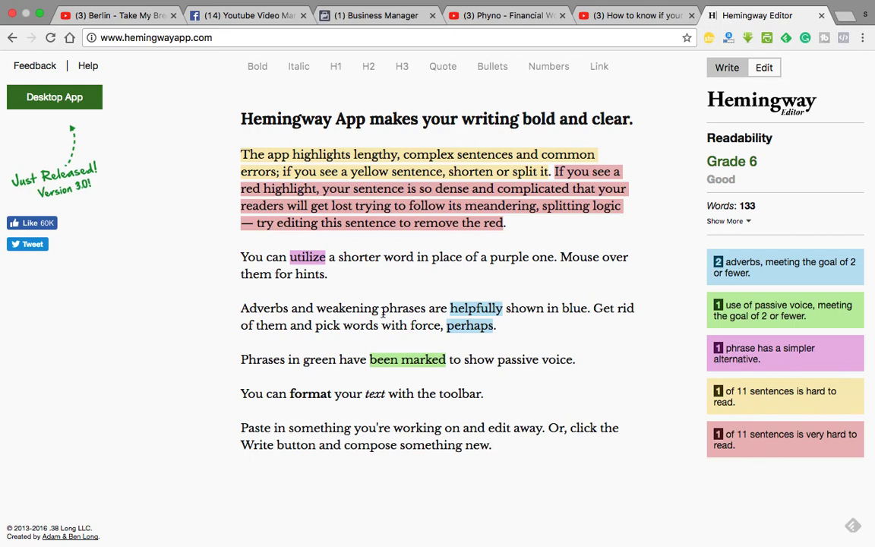
scroll(382, 312, down, 1)
scroll(383, 312, down, 1)
triple_click(226, 142)
drag(308, 258, 509, 460)
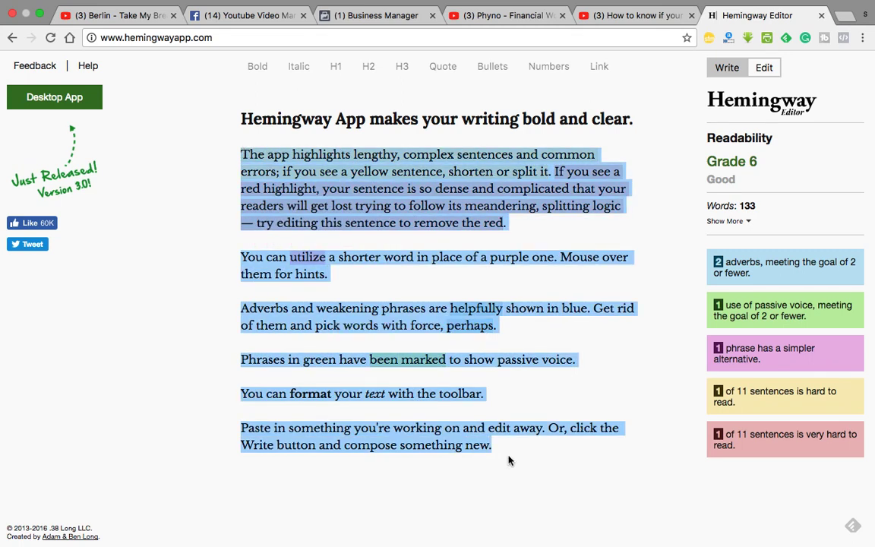
click(608, 343)
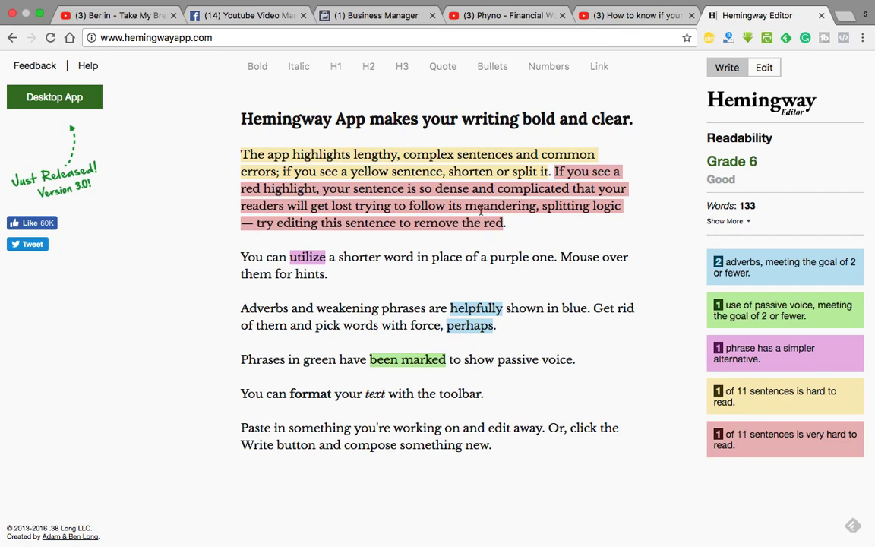
- Split the yellow-highlighted sentence after "errors" by replacing the semicolon with a period and starting a new line with "If"
click(282, 171)
key(BackSpace)
key(BackSpace)
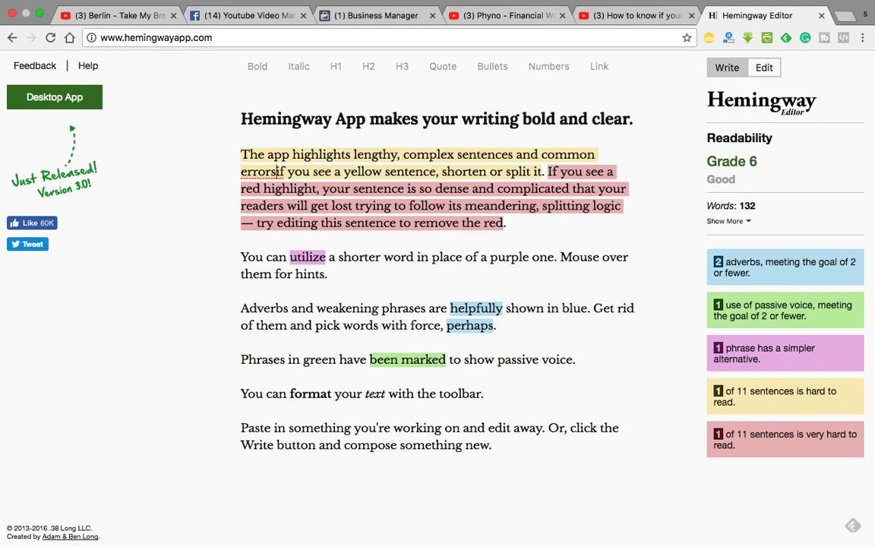
text(.)
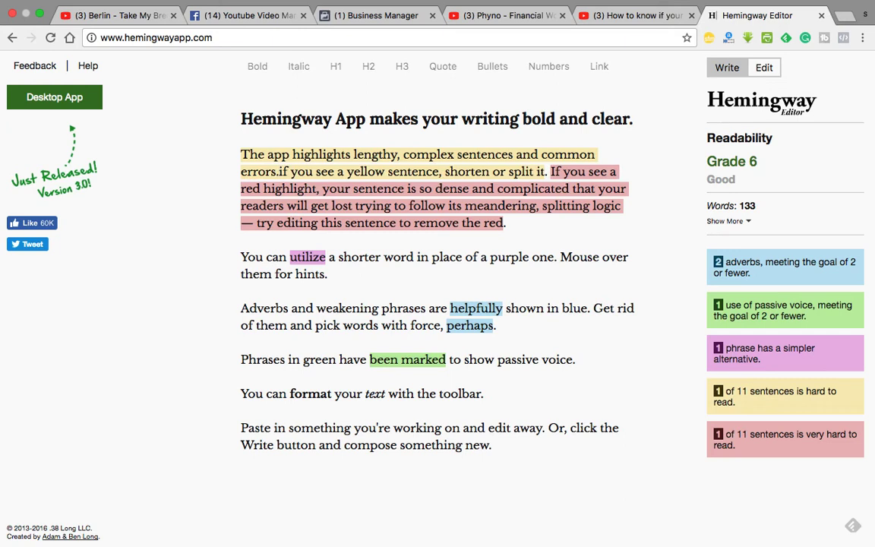
key(Return)
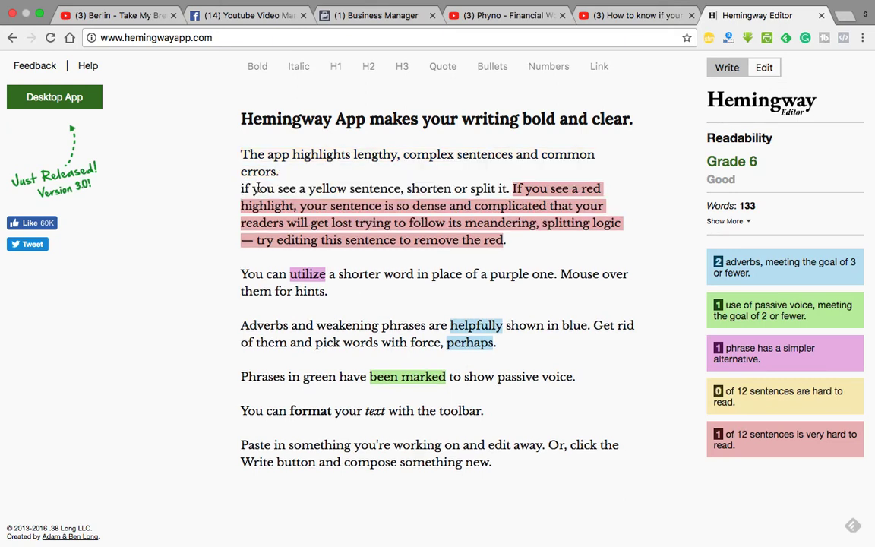
key(Delete)
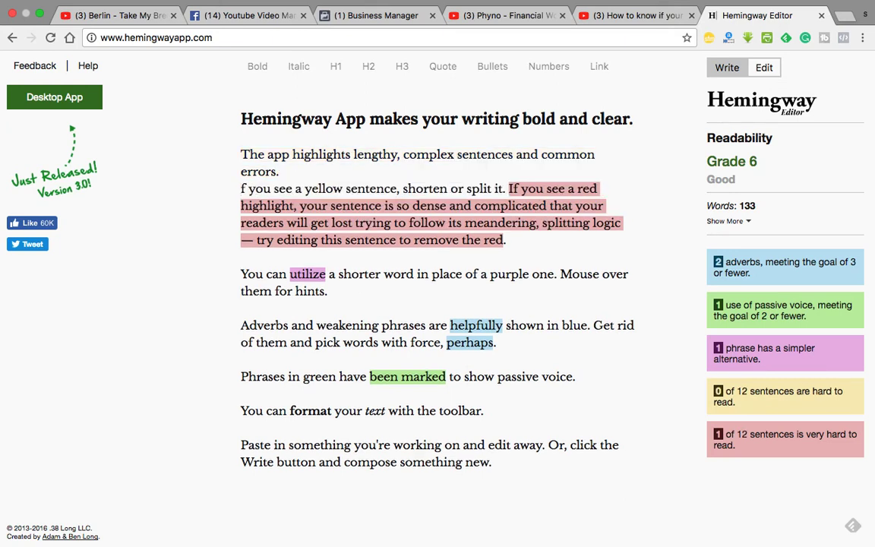
text(I)
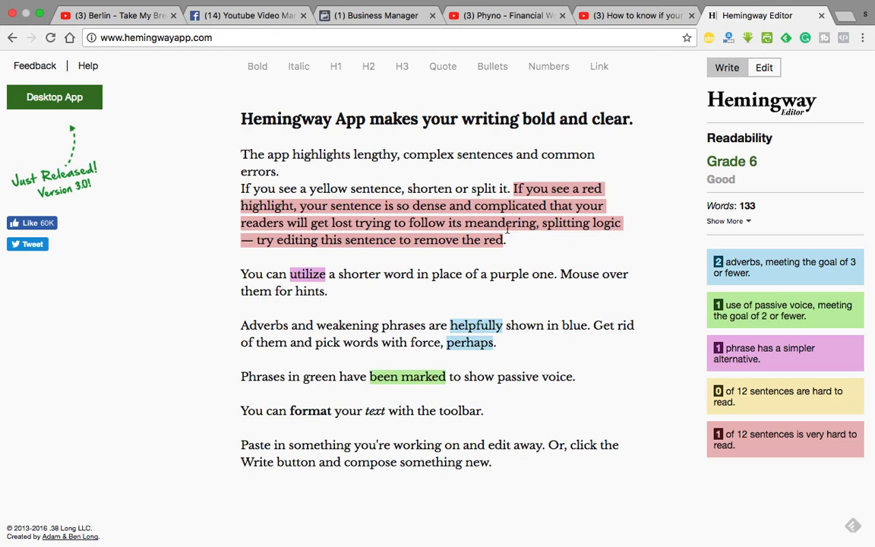
- Break up the red-highlighted sentence with line breaks after "meandering," and after "complicated"
click(542, 223)
key(Return)
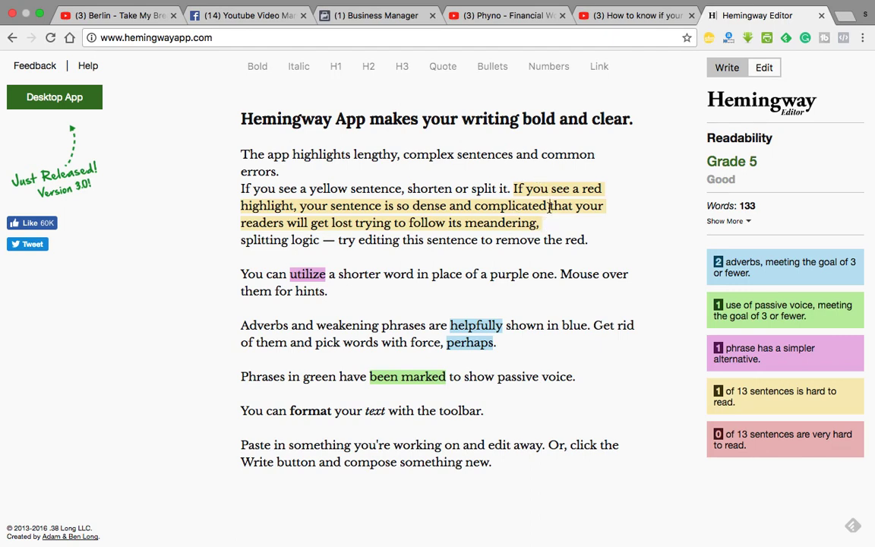
click(550, 205)
key(Return)
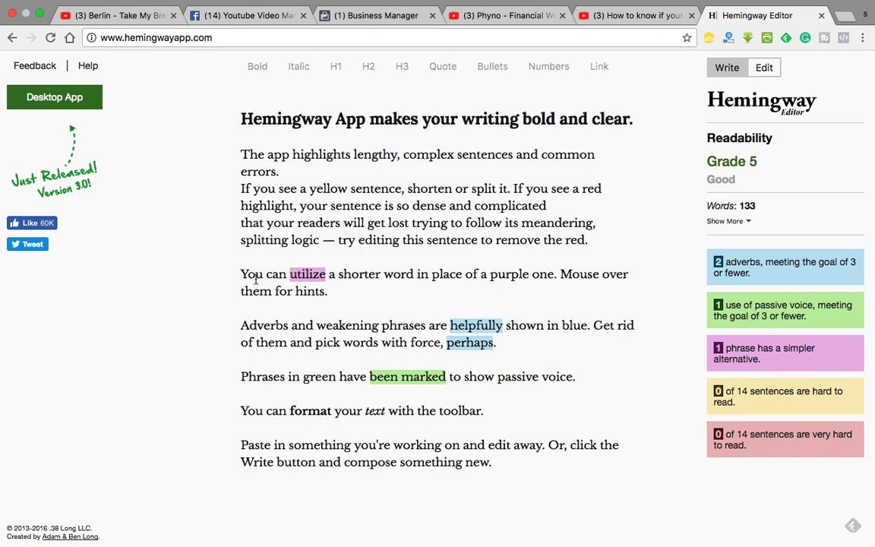
- Review the hints on the highlighted words and insert an extra space inside the passive phrase "been marked"
mouse_move(297, 278)
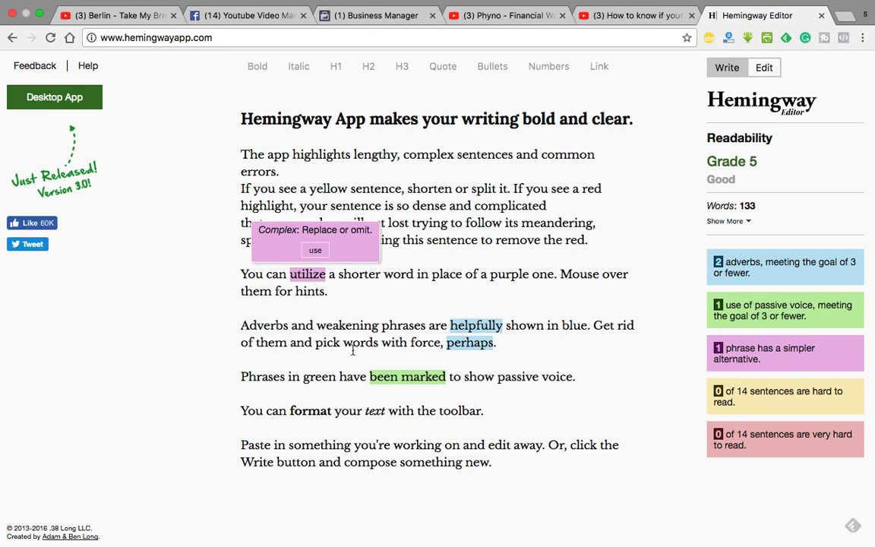
mouse_move(480, 326)
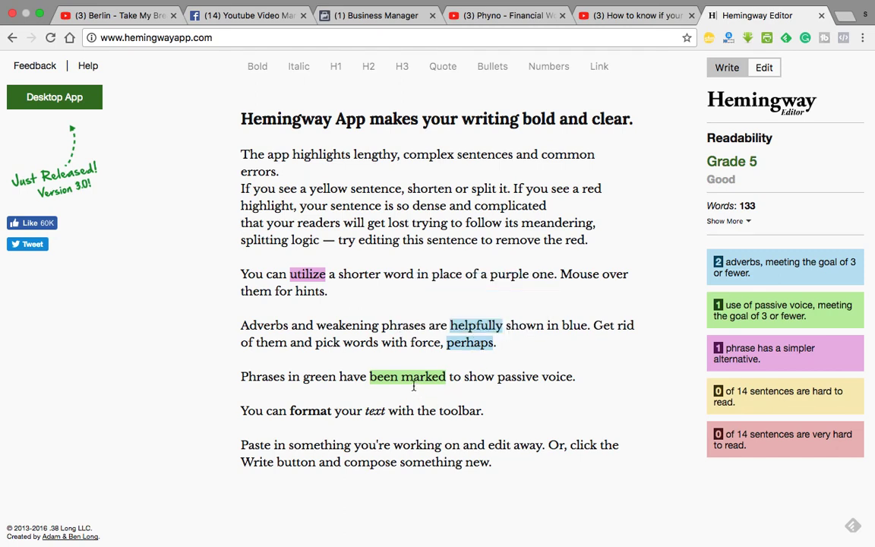
mouse_move(410, 377)
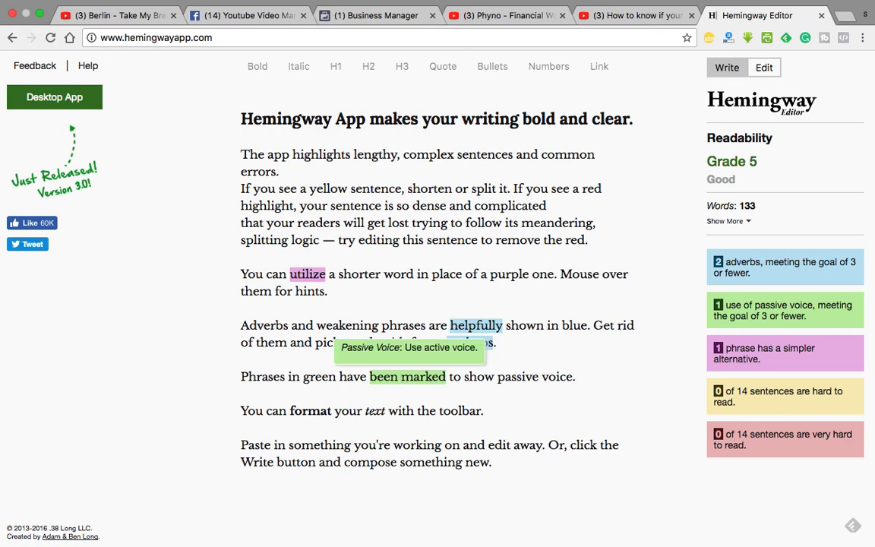
click(400, 376)
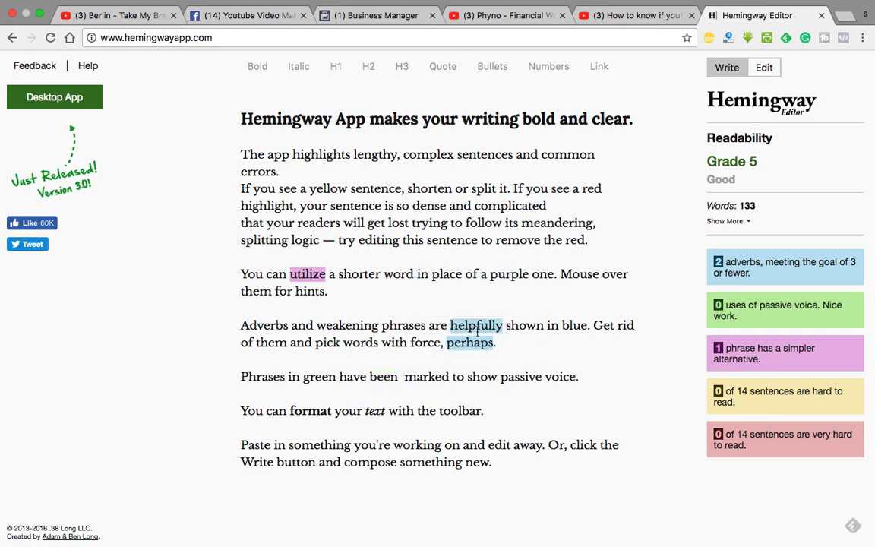
- Break up the blue-highlighted adverbs with spaces so they read "help ful l y" and "per haps"
click(476, 329)
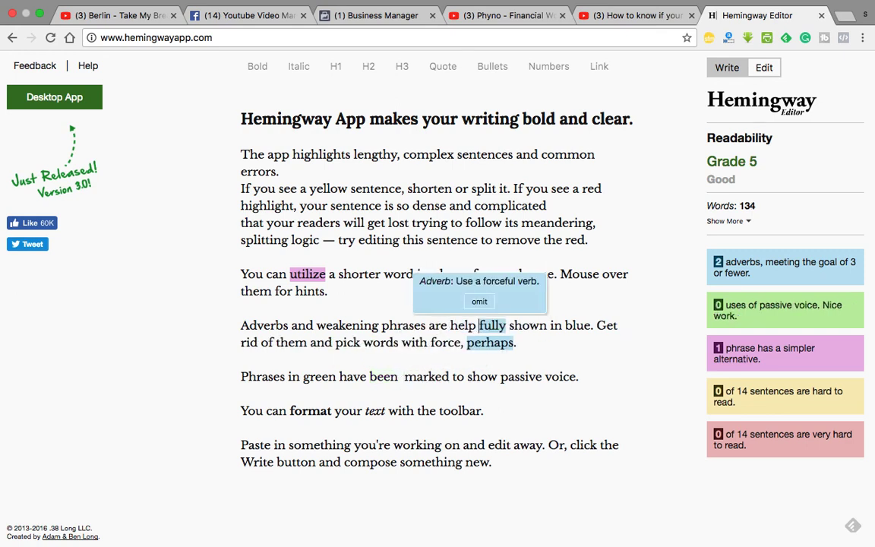
click(487, 342)
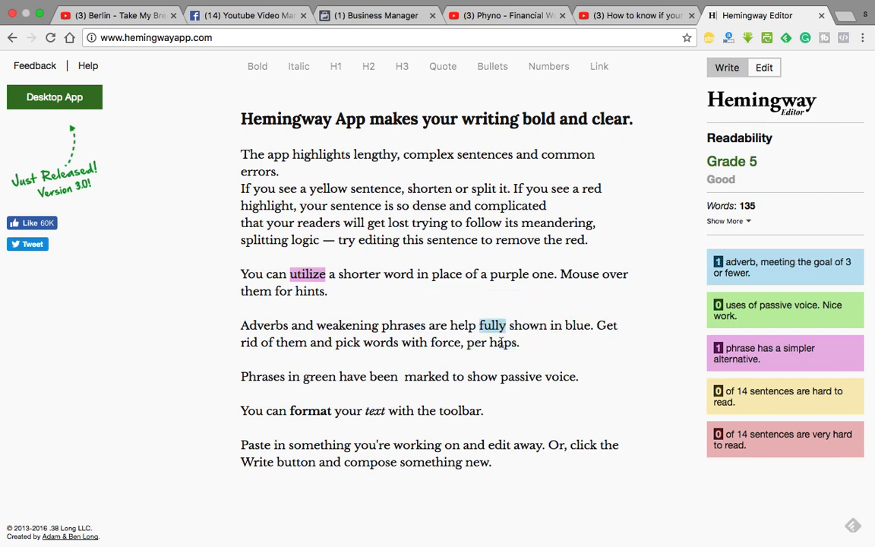
click(498, 326)
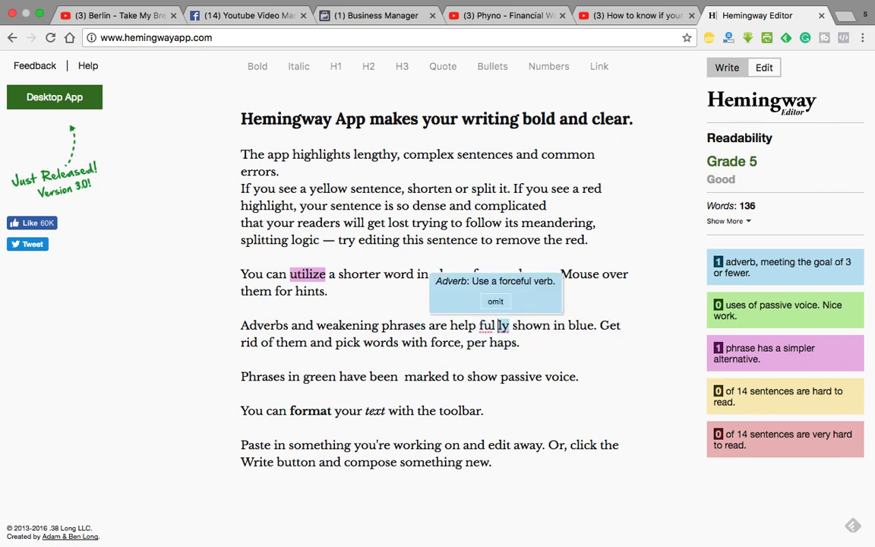
click(504, 325)
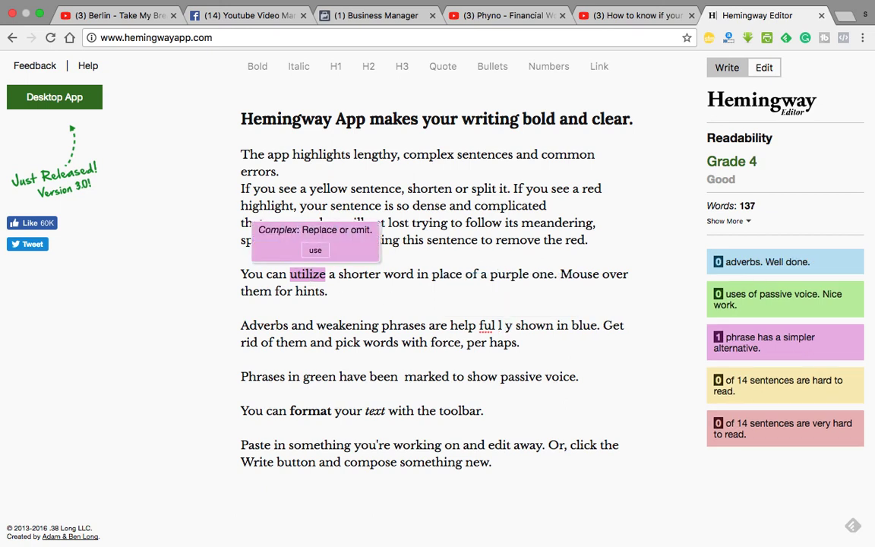
- Break up the purple-highlighted word "utilize" with a space so it reads "utili ze"
click(315, 274)
click(300, 274)
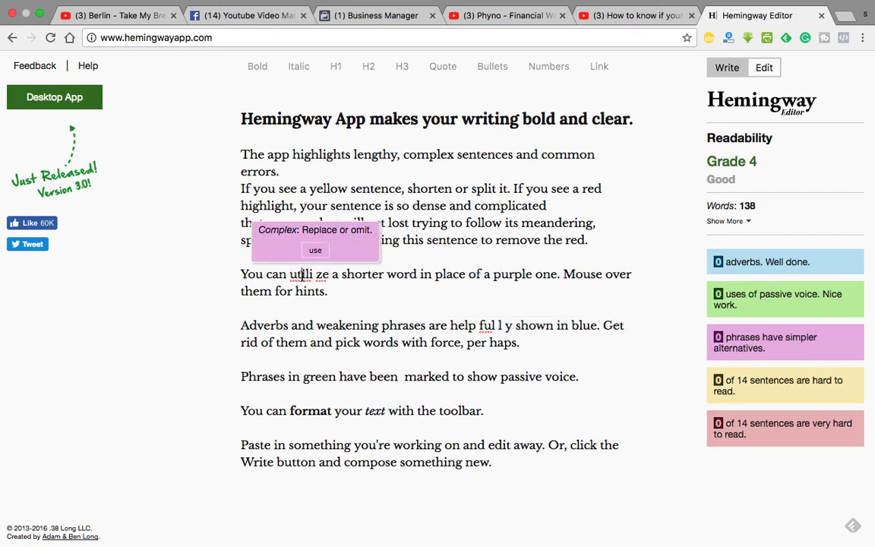